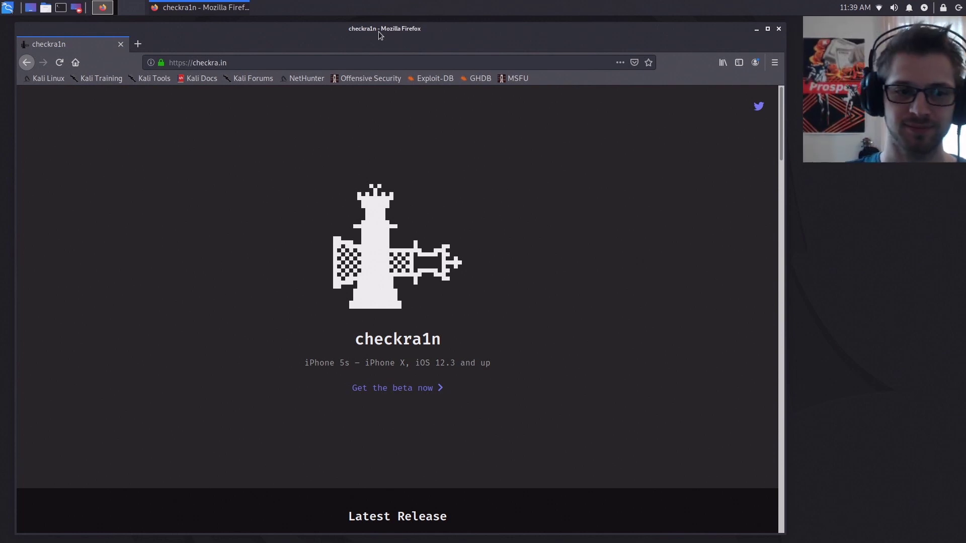
Go from checkra.in's latest release section to the checkra1n 'Installing on Linux' page.
{"action": "left_click", "coordinate": [274, 62]}
{"action": "left_click_drag", "start_coordinate": [230, 62], "coordinate": [170, 62]}
{"action": "left_click", "coordinate": [514, 248]}
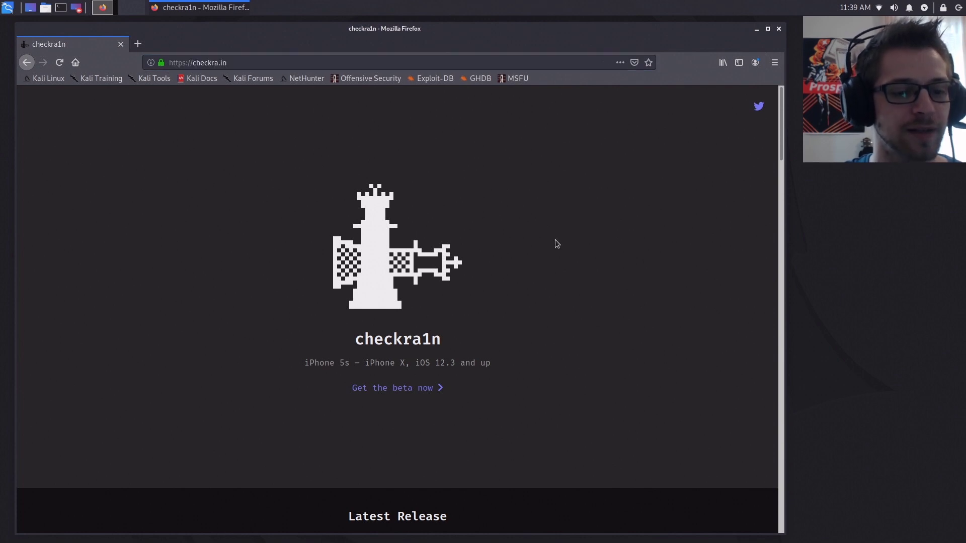
{"action": "left_click", "coordinate": [399, 389]}
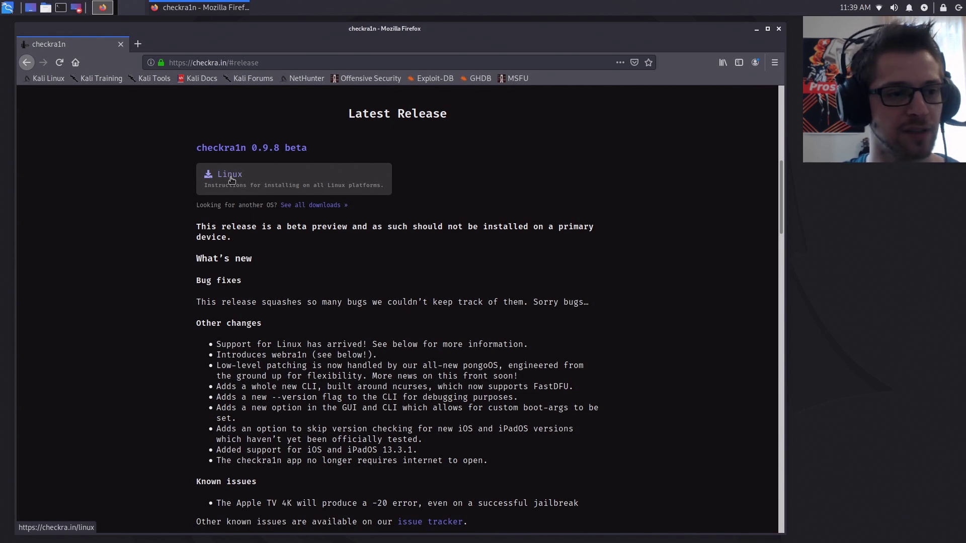
{"action": "left_click", "coordinate": [231, 180]}
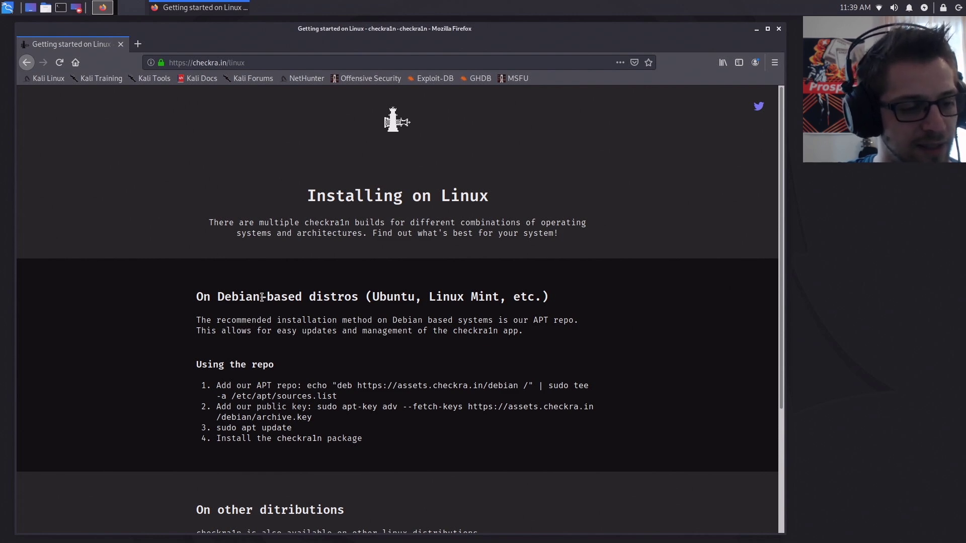
Scroll to the 'Using the repo' steps and launch a terminal from the taskbar.
{"action": "scroll", "coordinate": [277, 399], "scroll_direction": "down", "scroll_amount": 1}
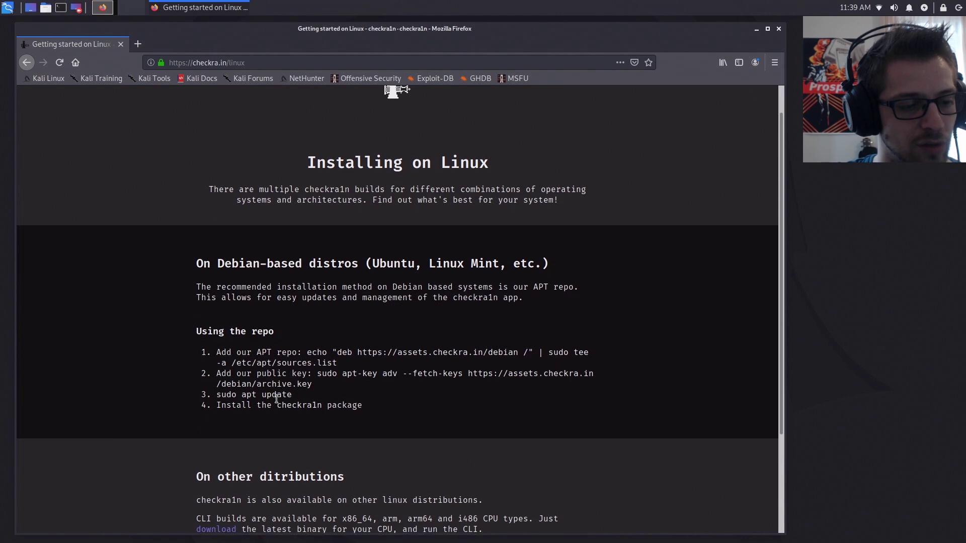
{"action": "scroll", "coordinate": [278, 403], "scroll_direction": "down", "scroll_amount": 1}
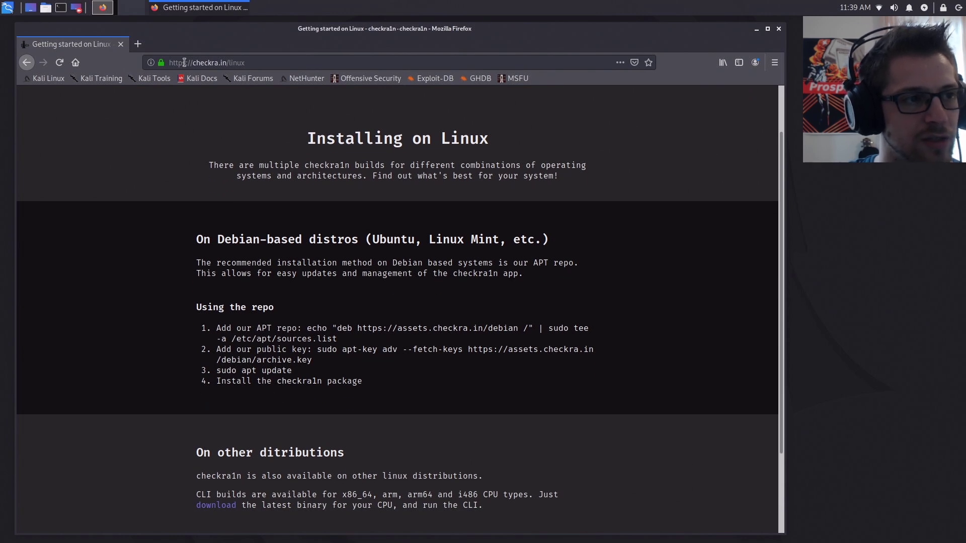
{"action": "left_click", "coordinate": [62, 9]}
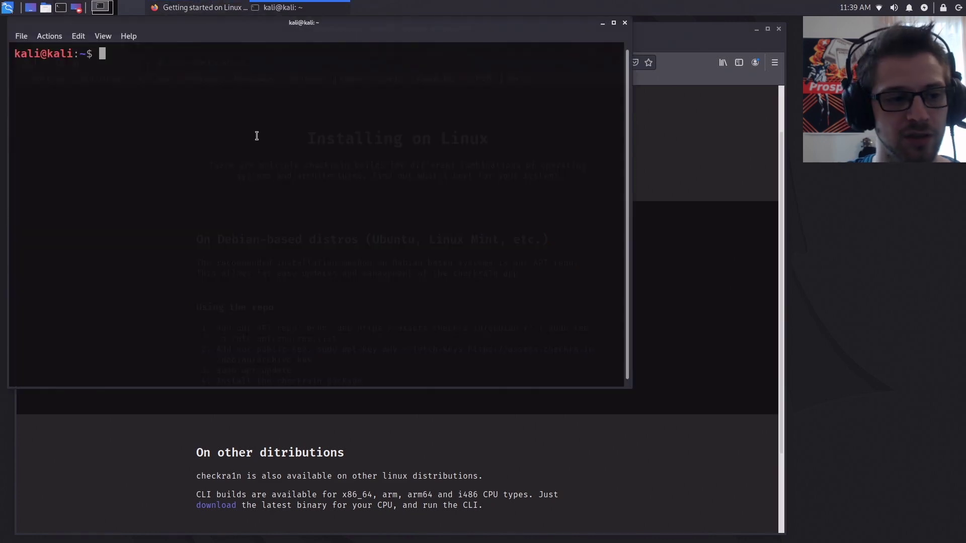
Add the checkra1n repo to APT sources by running the page's echo ... sudo tee command.
{"action": "left_click", "coordinate": [475, 453]}
{"action": "left_click_drag", "start_coordinate": [307, 328], "coordinate": [366, 340]}
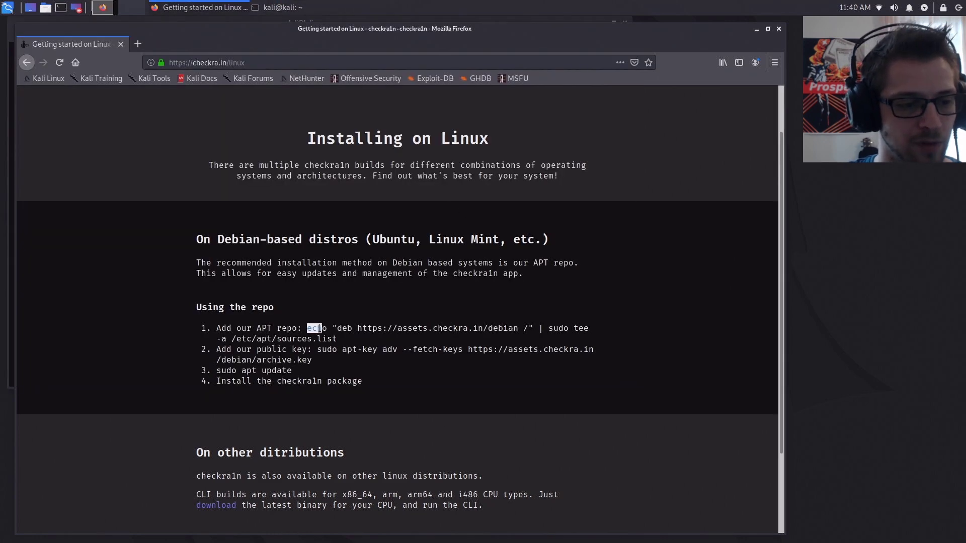
{"action": "right_click", "coordinate": [335, 339]}
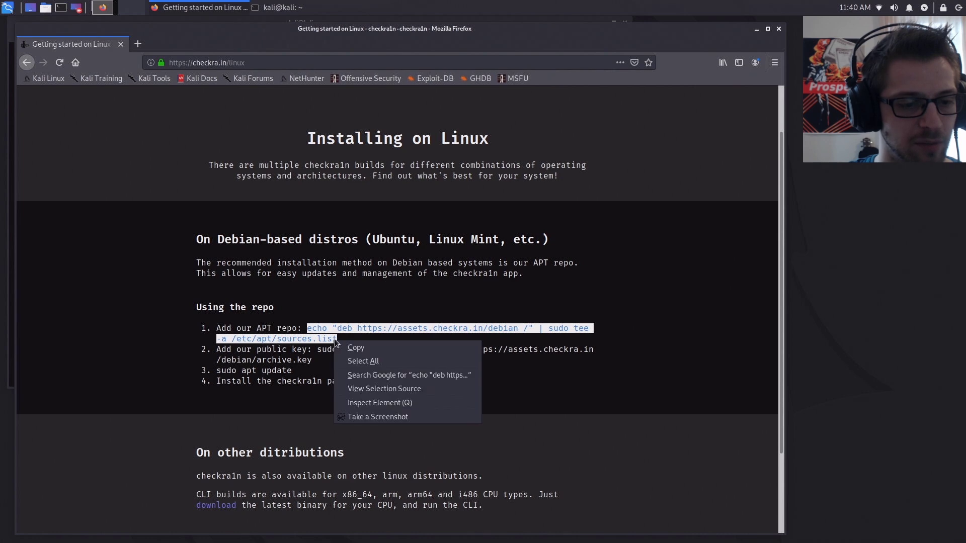
{"action": "left_click", "coordinate": [350, 348]}
{"action": "left_click", "coordinate": [272, 8]}
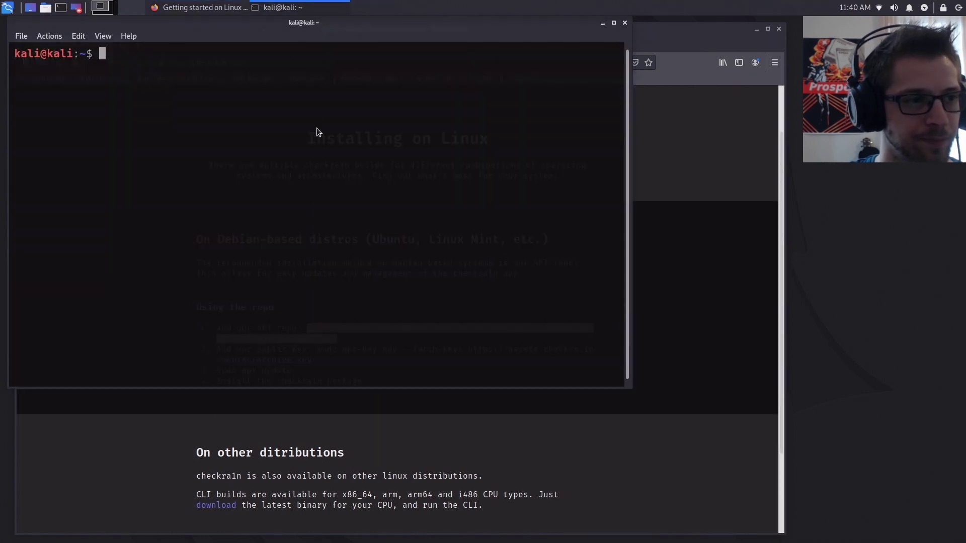
{"action": "right_click", "coordinate": [317, 128]}
{"action": "left_click", "coordinate": [370, 153]}
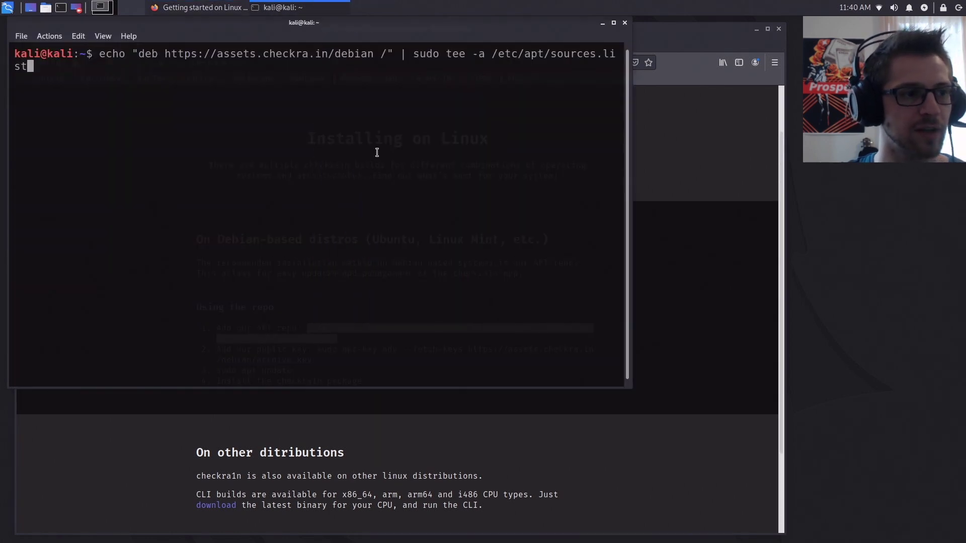
{"action": "key", "text": "Return"}
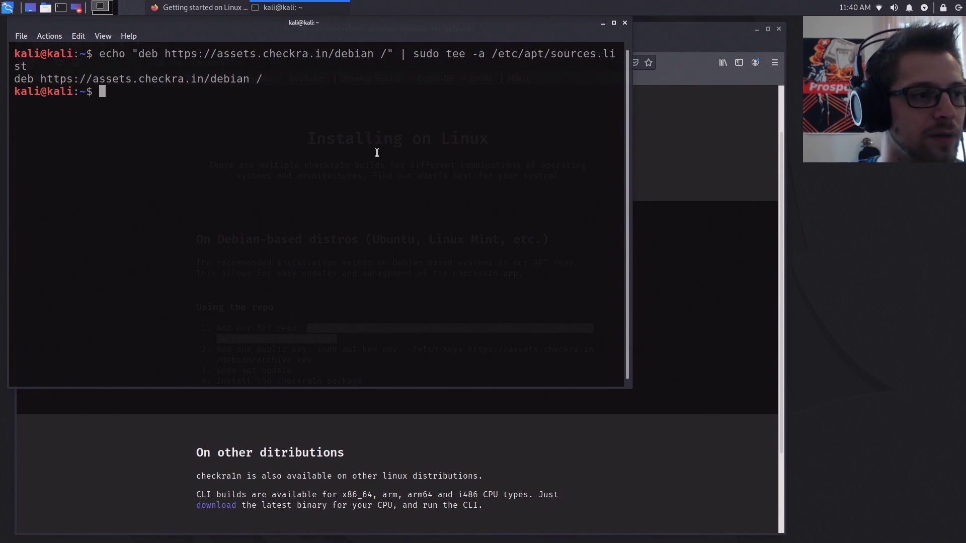
Import the checkra1n signing key with the page's sudo apt-key adv --fetch-keys command.
{"action": "left_click", "coordinate": [626, 395]}
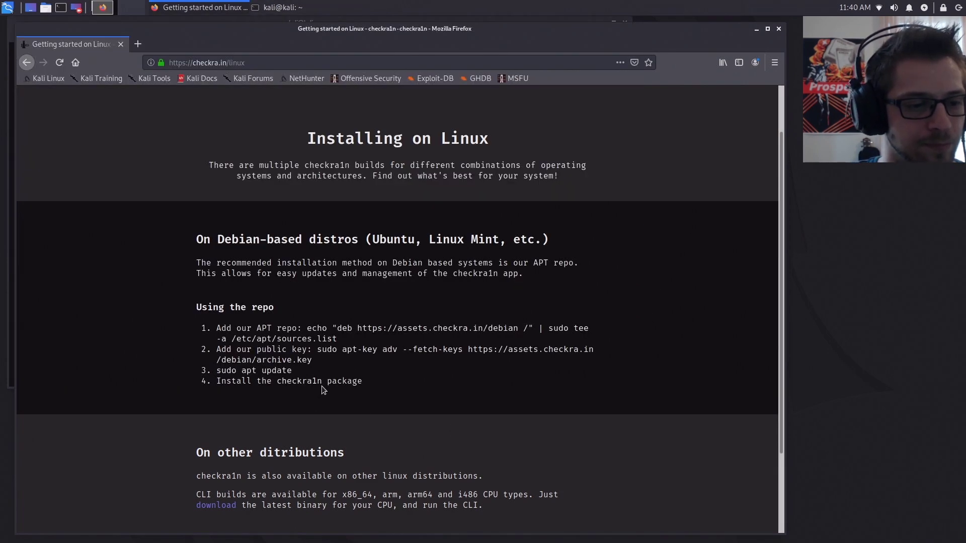
{"action": "left_click_drag", "start_coordinate": [319, 349], "coordinate": [313, 361]}
{"action": "right_click", "coordinate": [338, 347]}
{"action": "left_click", "coordinate": [367, 358]}
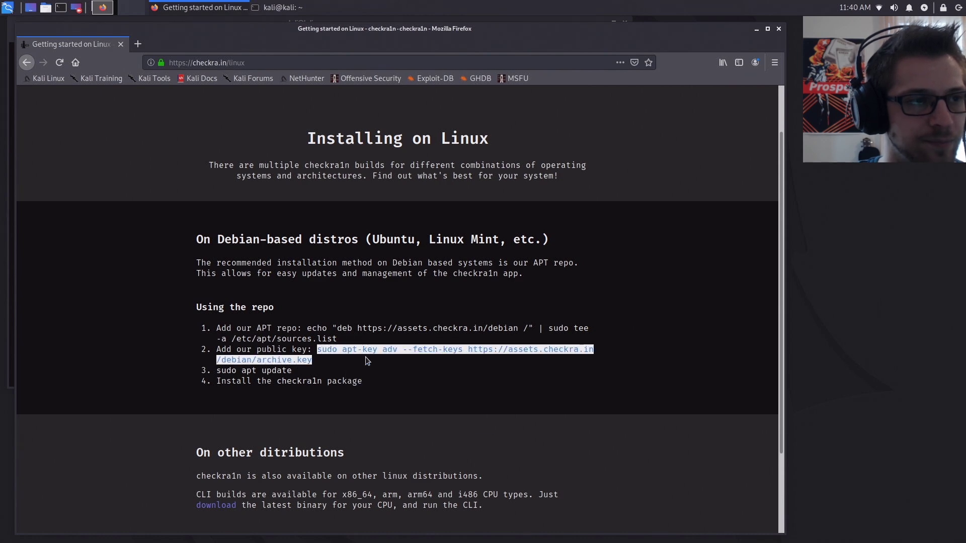
{"action": "left_click", "coordinate": [270, 4]}
{"action": "right_click", "coordinate": [271, 99]}
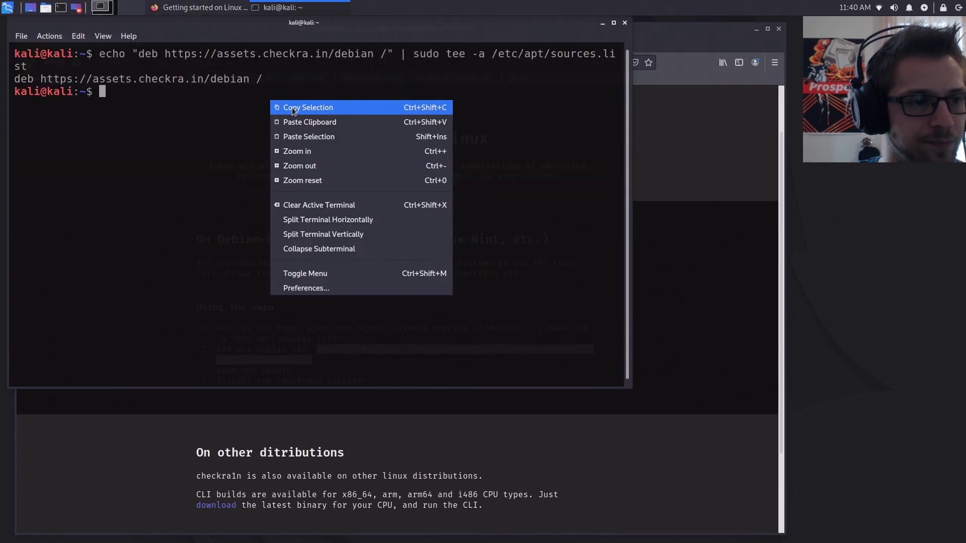
{"action": "left_click", "coordinate": [297, 122]}
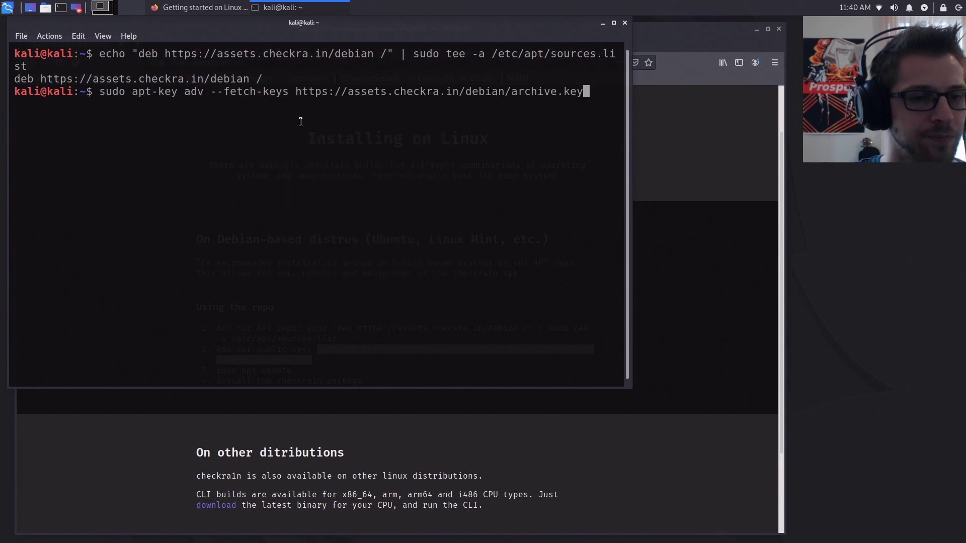
{"action": "key", "text": "Return"}
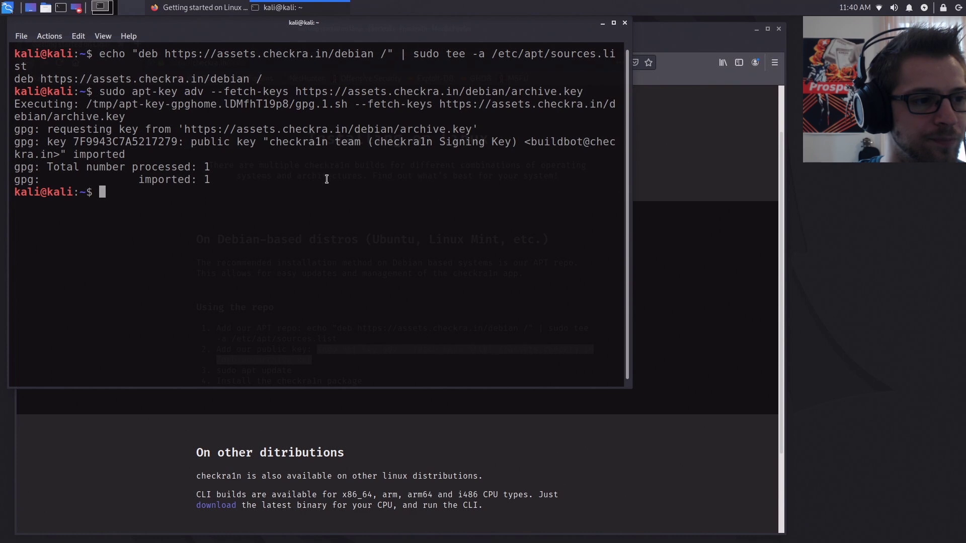
{"action": "left_click", "coordinate": [370, 476]}
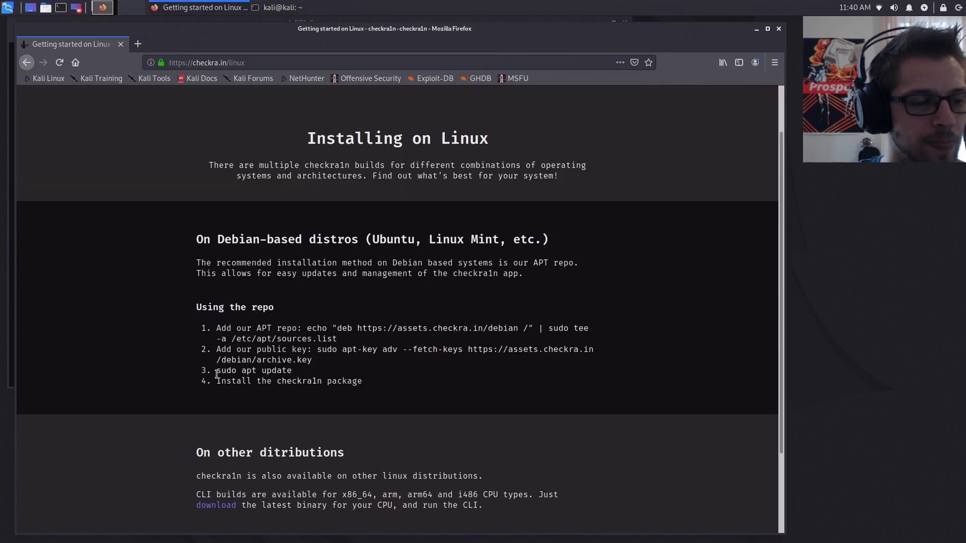
Run 'sudo apt update', copied from the page, to fetch the checkra1n repo index.
{"action": "left_click_drag", "start_coordinate": [218, 371], "coordinate": [292, 372]}
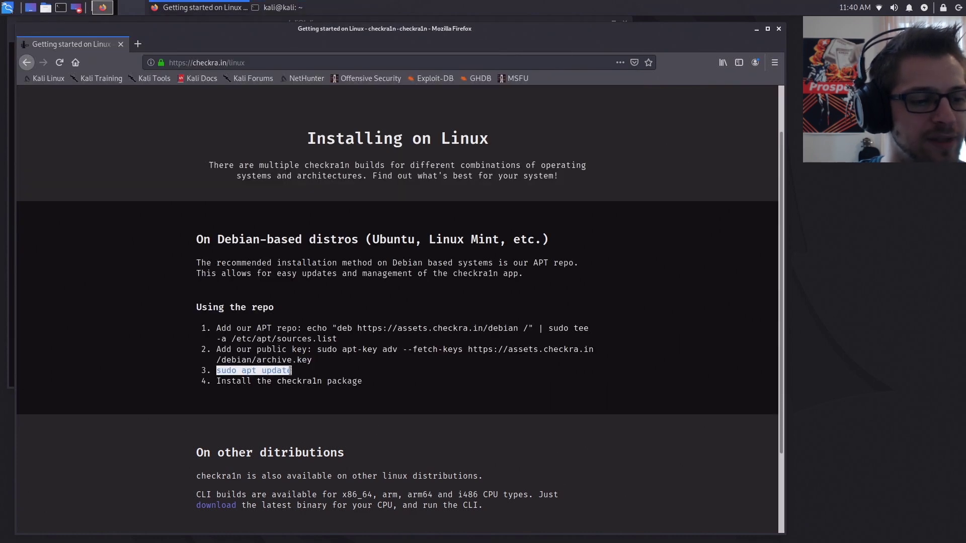
{"action": "right_click", "coordinate": [292, 373]}
{"action": "left_click", "coordinate": [313, 380]}
{"action": "left_click", "coordinate": [282, 7]}
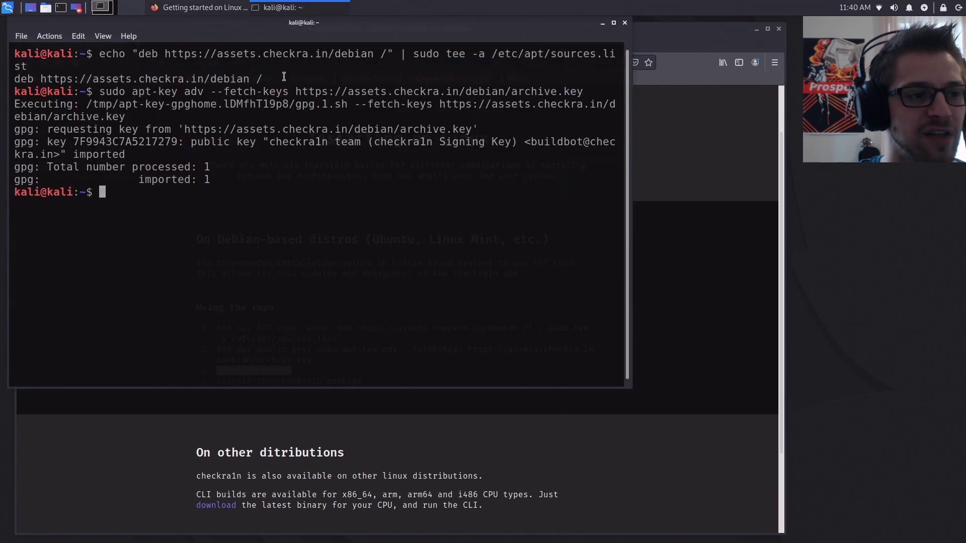
{"action": "right_click", "coordinate": [254, 212]}
{"action": "left_click", "coordinate": [280, 228]}
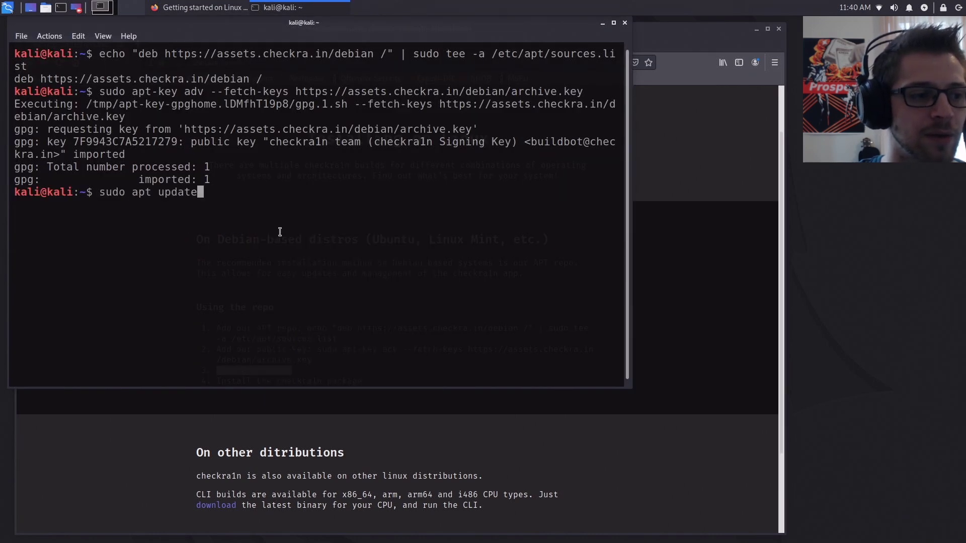
{"action": "key", "text": "Return"}
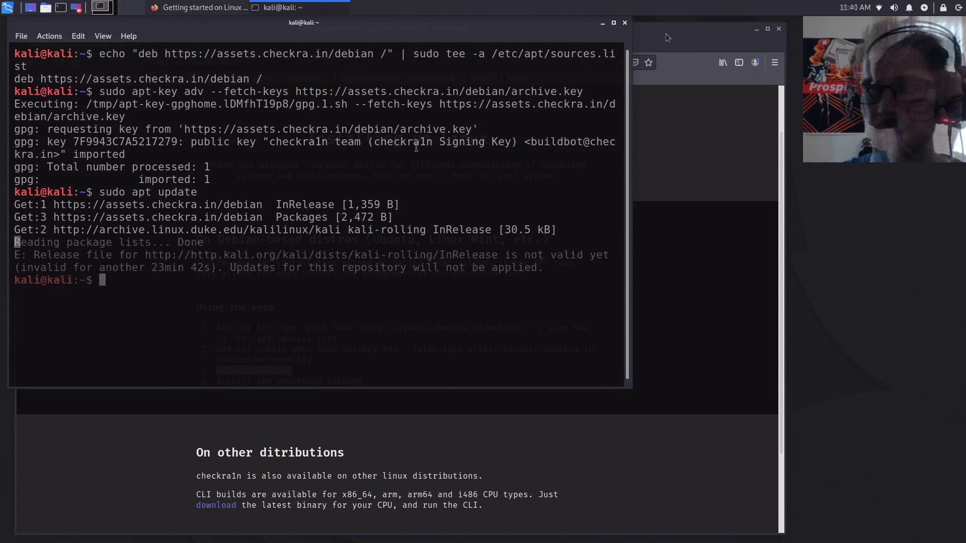
Run 'sudo apt get checkra1n' in the terminal after fixing the 'pat' typo.
{"action": "type", "text": "su"}
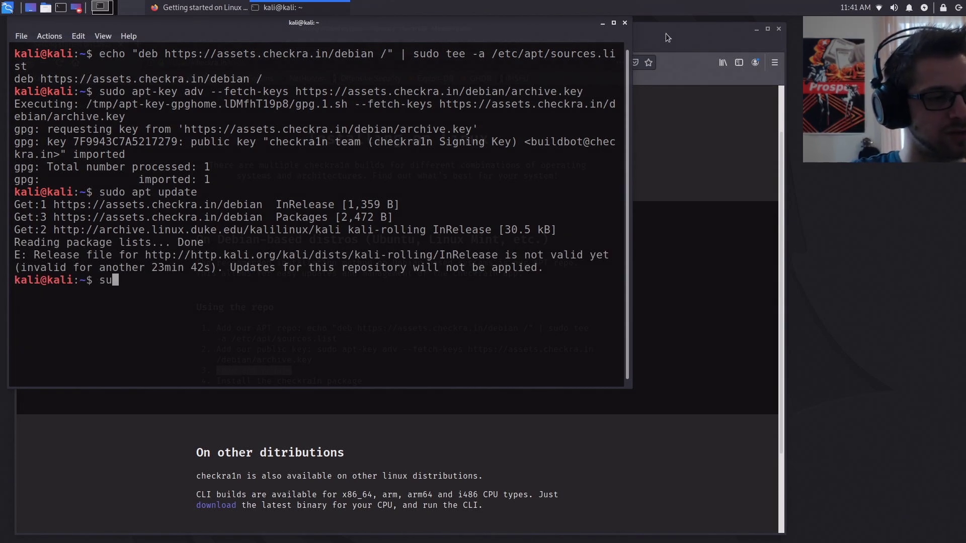
{"action": "type", "text": "do pat"}
{"action": "key", "text": "BackSpace"}
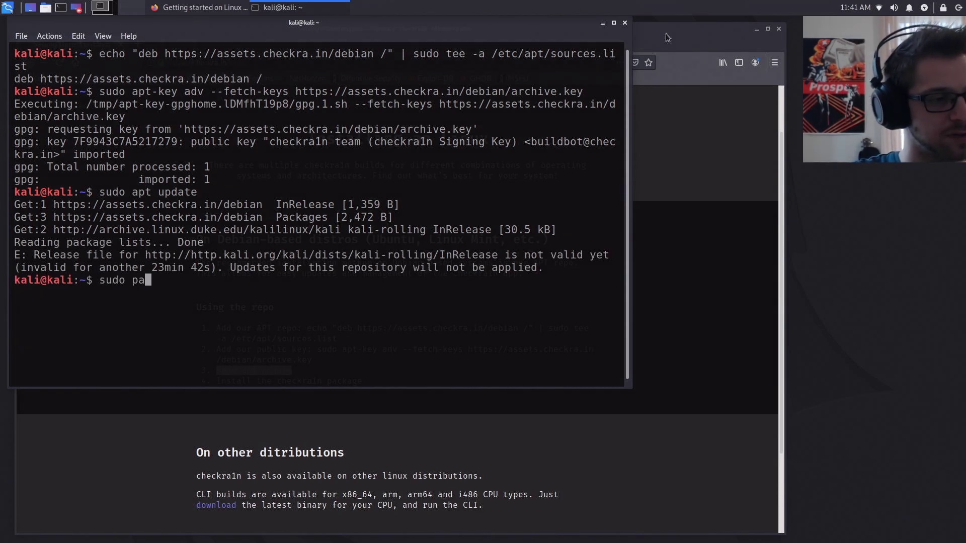
{"action": "key", "text": "BackSpace"}
{"action": "key", "text": "BackSpace"}
{"action": "type", "text": "apt get checkra1n"}
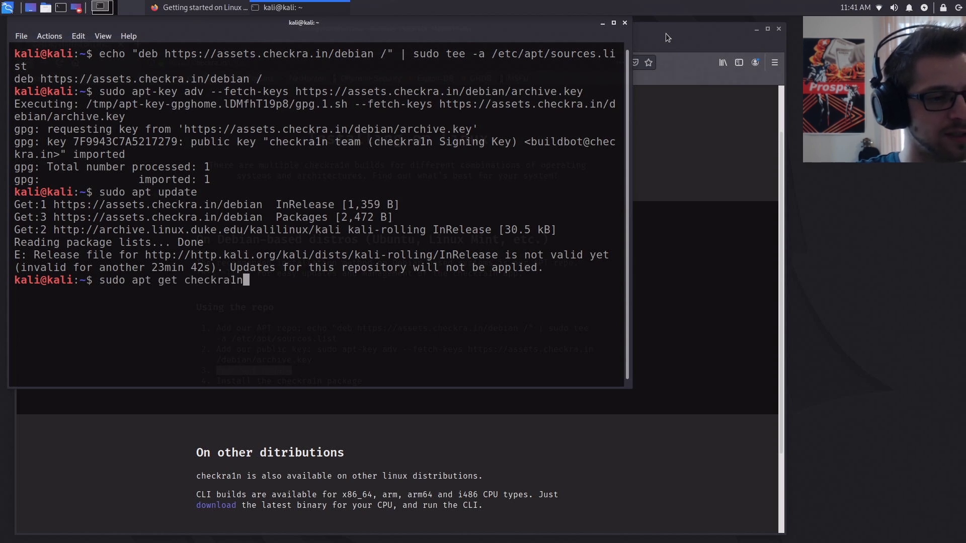
{"action": "key", "text": "Return"}
Rerun as 'sudo apt install checkra1n' and confirm Y to install checkra1n 0.9.8-2.
{"action": "key", "text": "Up"}
{"action": "key", "text": "Left"}
{"action": "key", "text": "Left"}
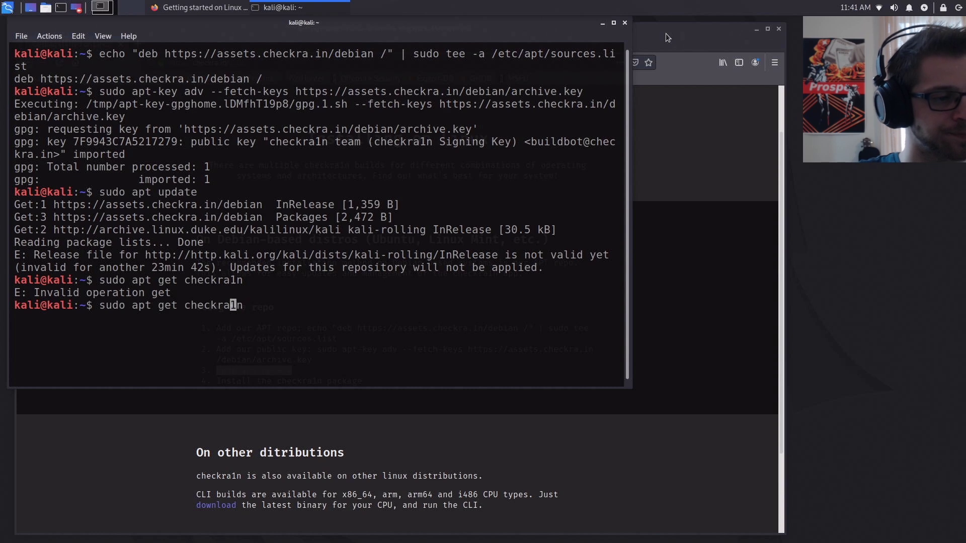
{"action": "key", "text": "Left"}
{"action": "key", "text": "Left"}
{"action": "key", "text": "Left"}
{"action": "key", "text": "Left"}
{"action": "key", "text": "Left"}
{"action": "key", "text": "Left"}
{"action": "key", "text": "Left"}
{"action": "key", "text": "BackSpace"}
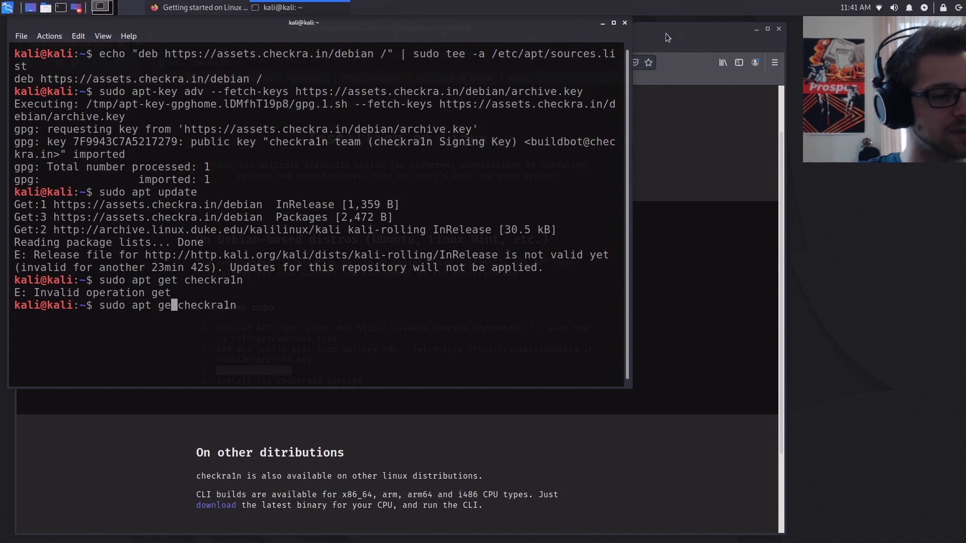
{"action": "key", "text": "BackSpace"}
{"action": "key", "text": "BackSpace"}
{"action": "type", "text": "install"}
{"action": "key", "text": "Return"}
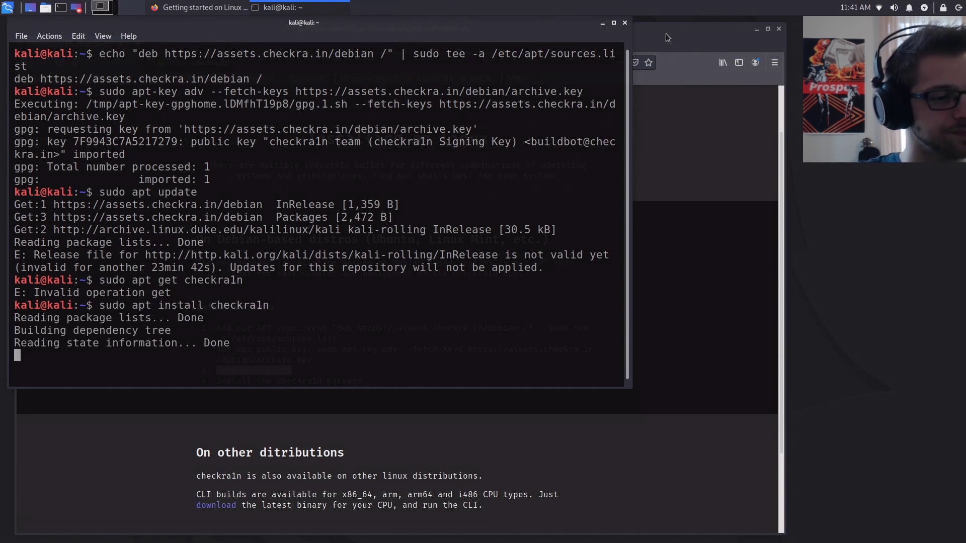
{"action": "type", "text": "Y"}
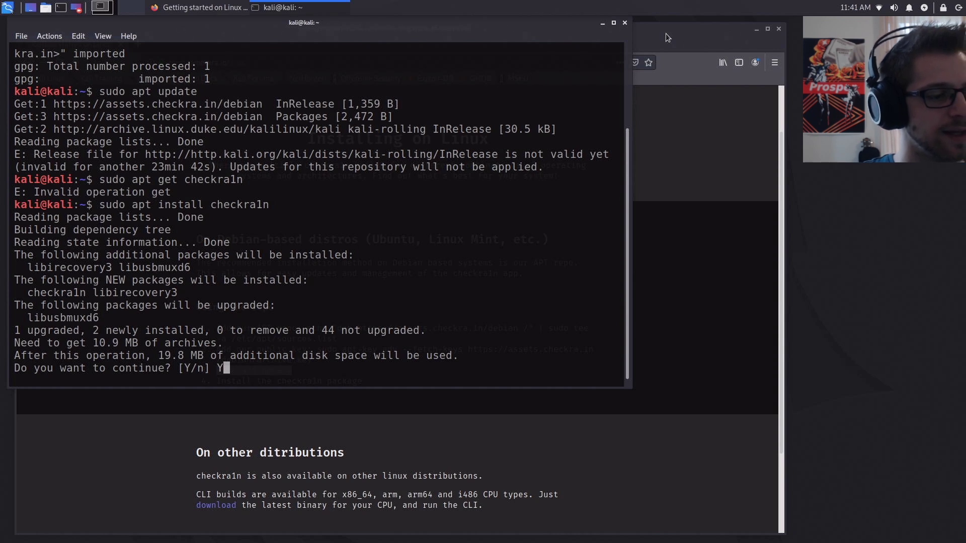
{"action": "key", "text": "Return"}
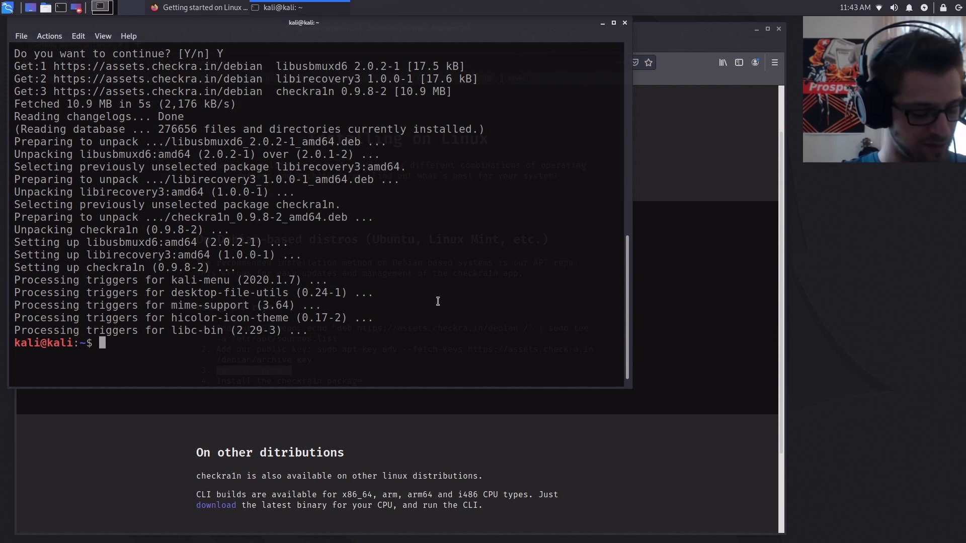
Launch checkra1n, exit at the non-root warning, and rerun it as 'sudo checkra1n'.
{"action": "type", "text": "checkr"}
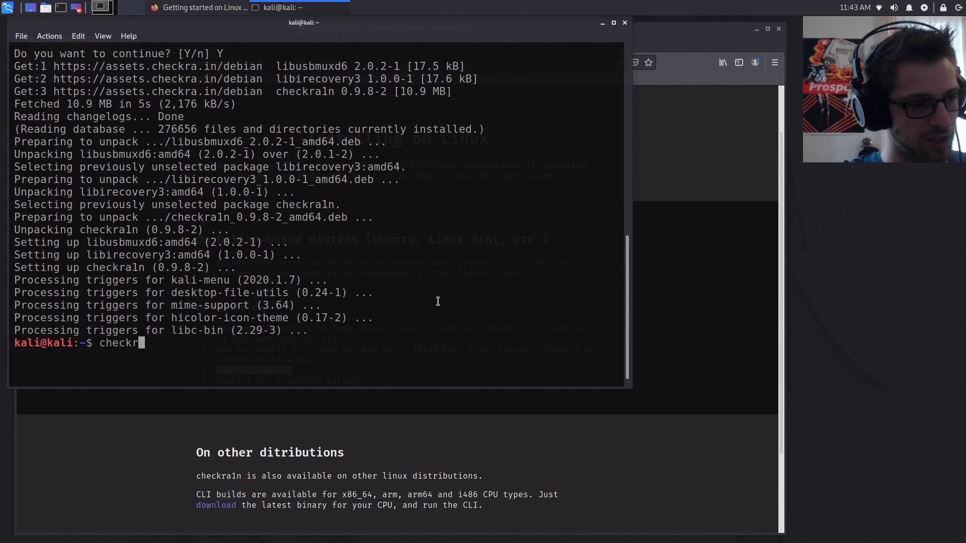
{"action": "key", "text": "Tab"}
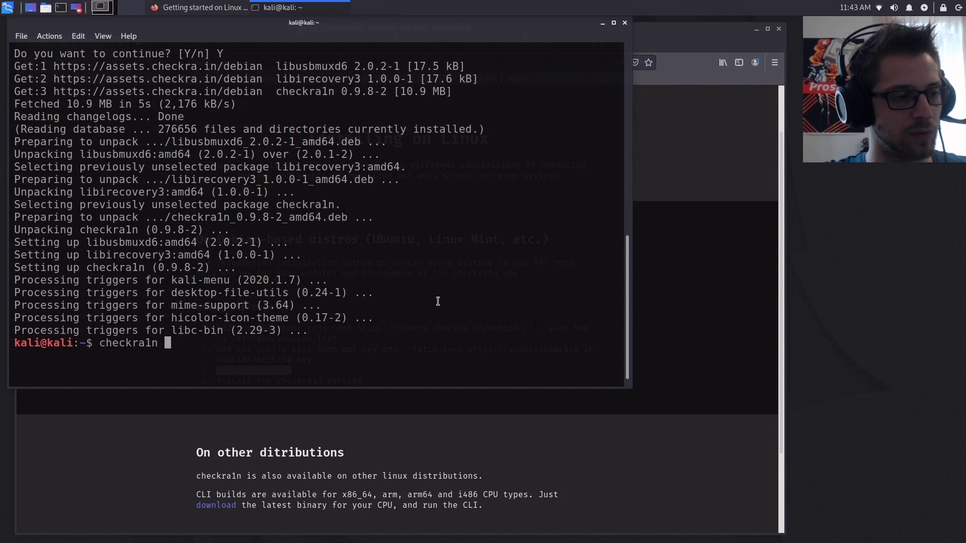
{"action": "key", "text": "Return"}
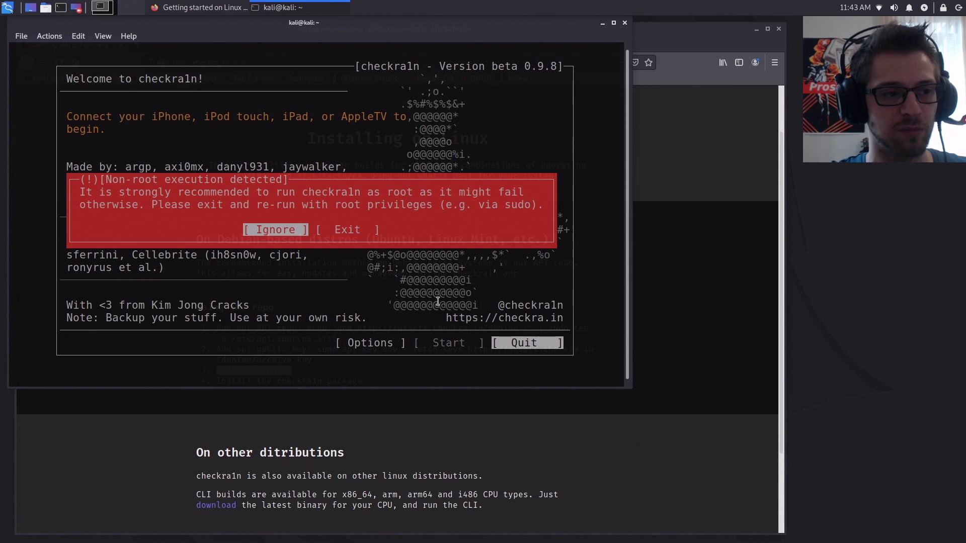
{"action": "key", "text": "Right"}
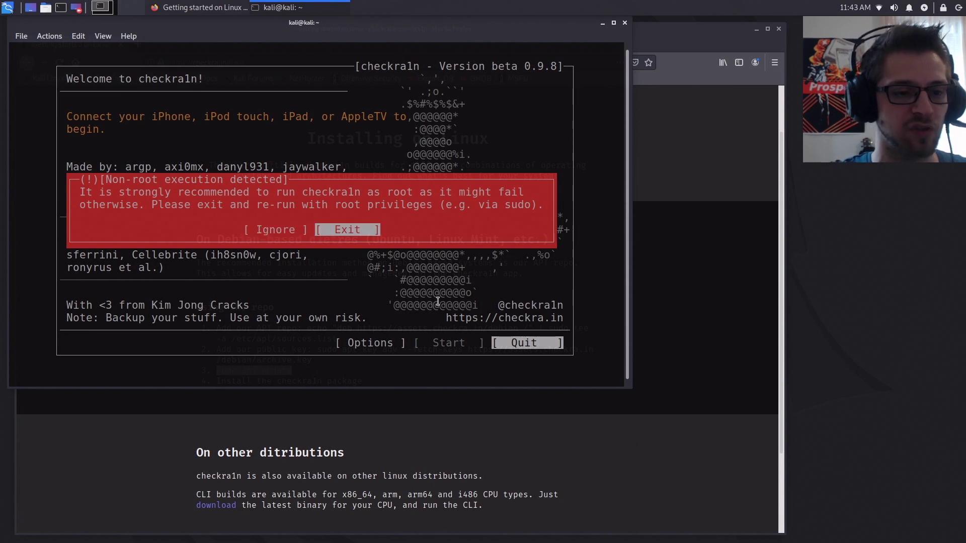
{"action": "key", "text": "Return"}
{"action": "key", "text": "Up"}
{"action": "key", "text": "Home"}
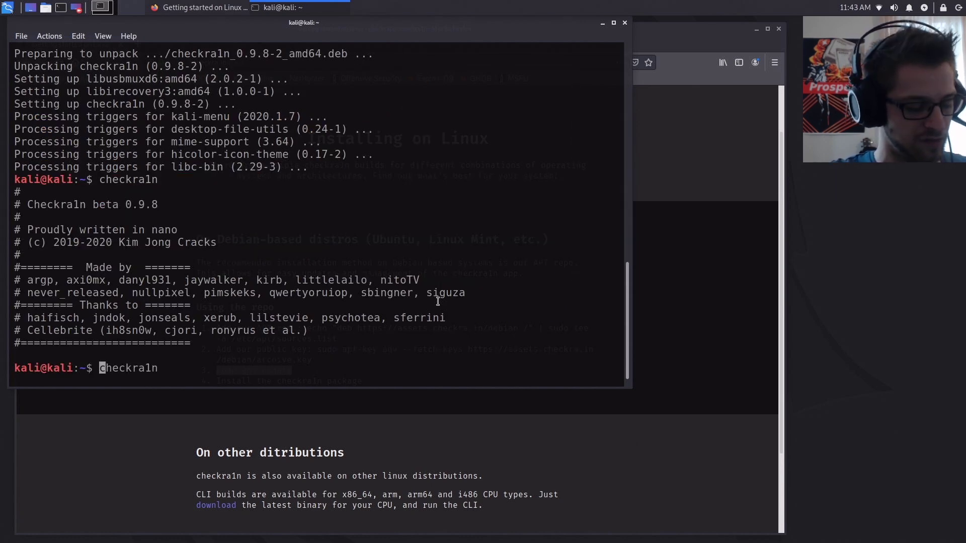
{"action": "type", "text": "sudo"}
{"action": "key", "text": "Return"}
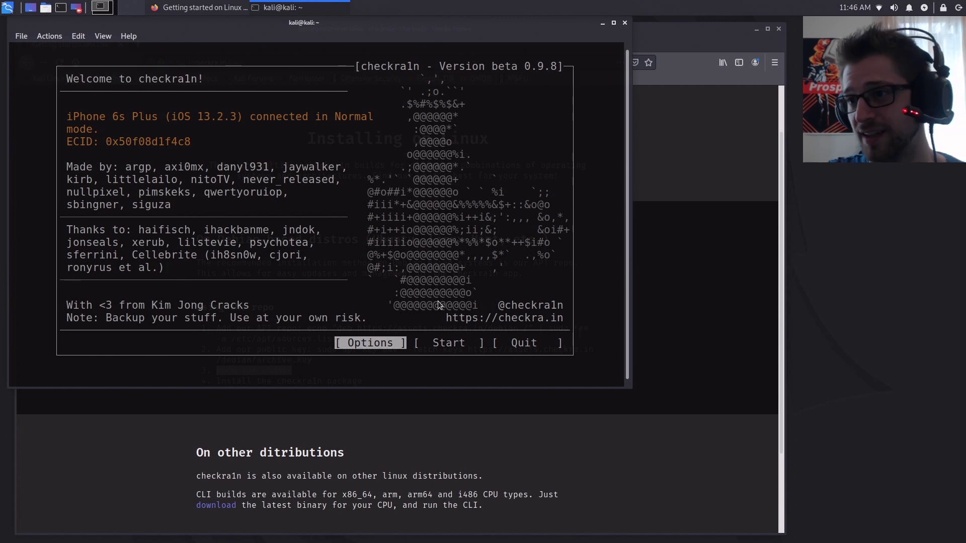
Choose Start in checkra1n to begin jailbreaking the detected iPhone 6s Plus.
{"action": "key", "text": "Right"}
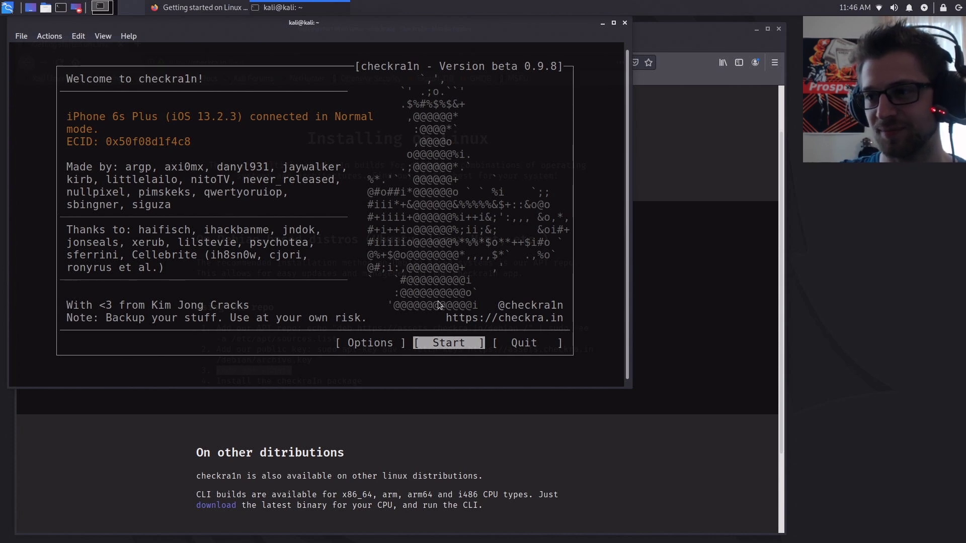
{"action": "key", "text": "Return"}
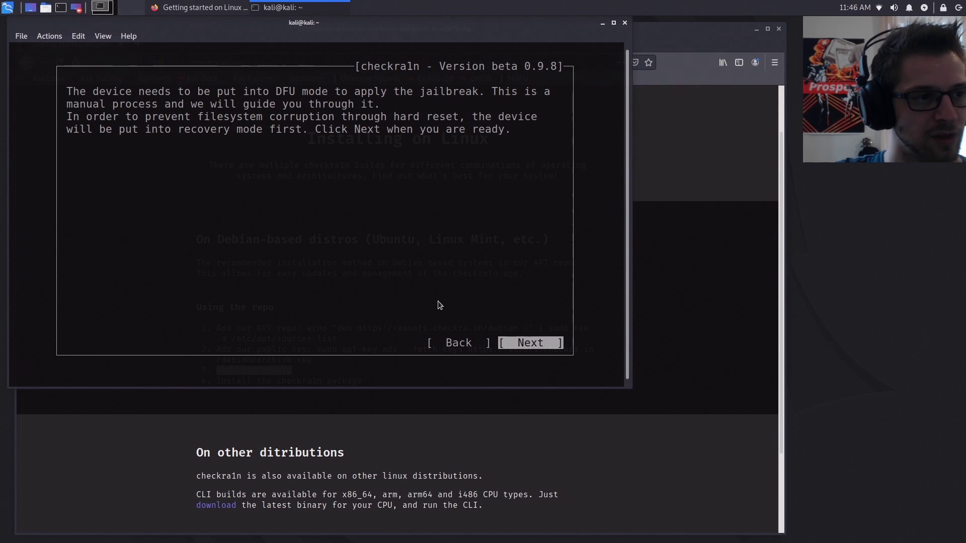
Choose Next on the DFU-mode guidance so the iPhone 6s Plus enters recovery mode.
{"action": "key", "text": "Return"}
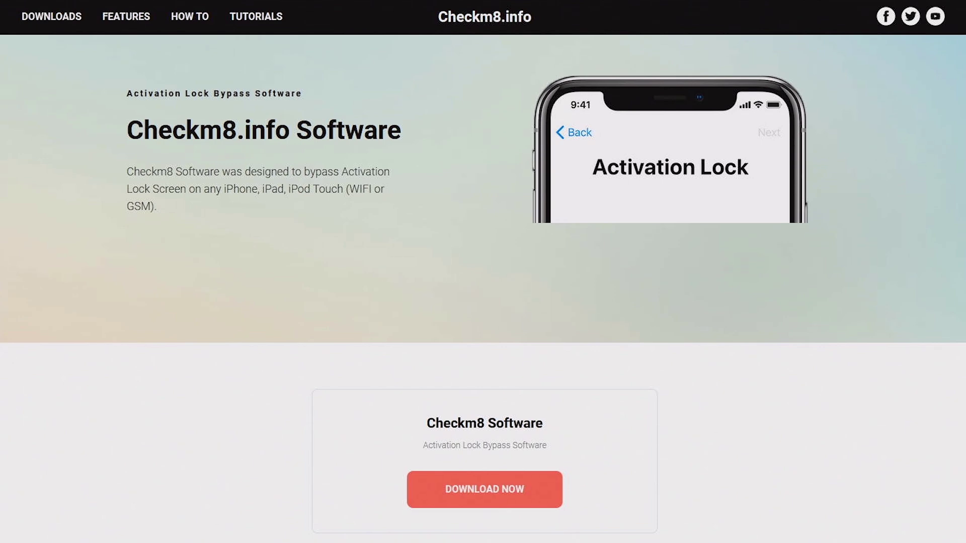
Select the 'Checkm8.info' heading text on the bypass software page.
{"action": "left_click_drag", "start_coordinate": [132, 130], "coordinate": [293, 127]}
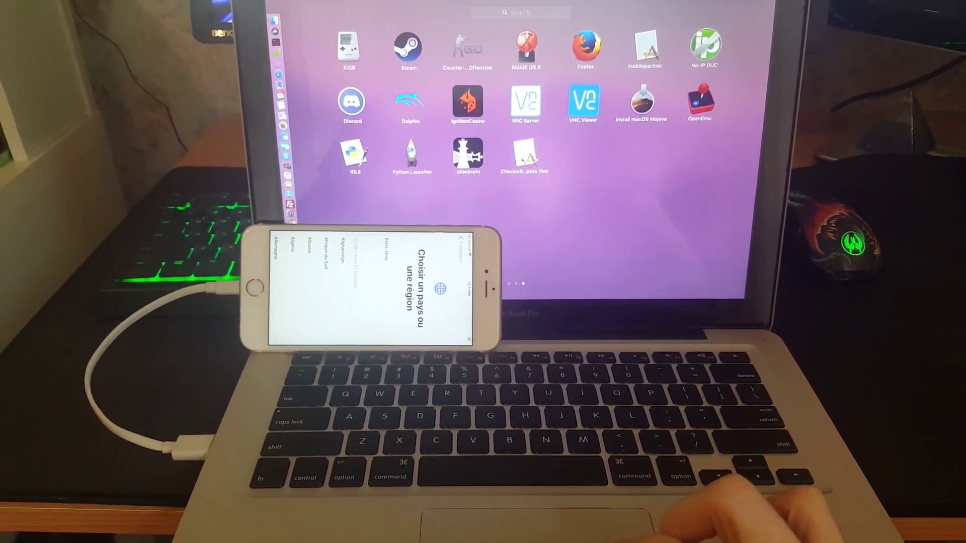
Run Checkm8's Start Bypass, then tap Cydia on the iPhone home screen.
{"action": "left_click", "coordinate": [535, 160]}
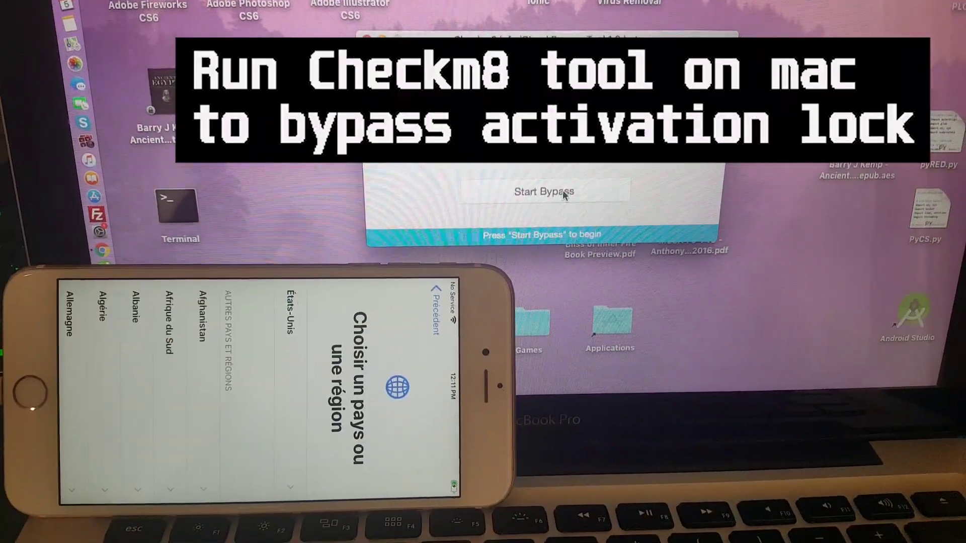
{"action": "left_click", "coordinate": [563, 187]}
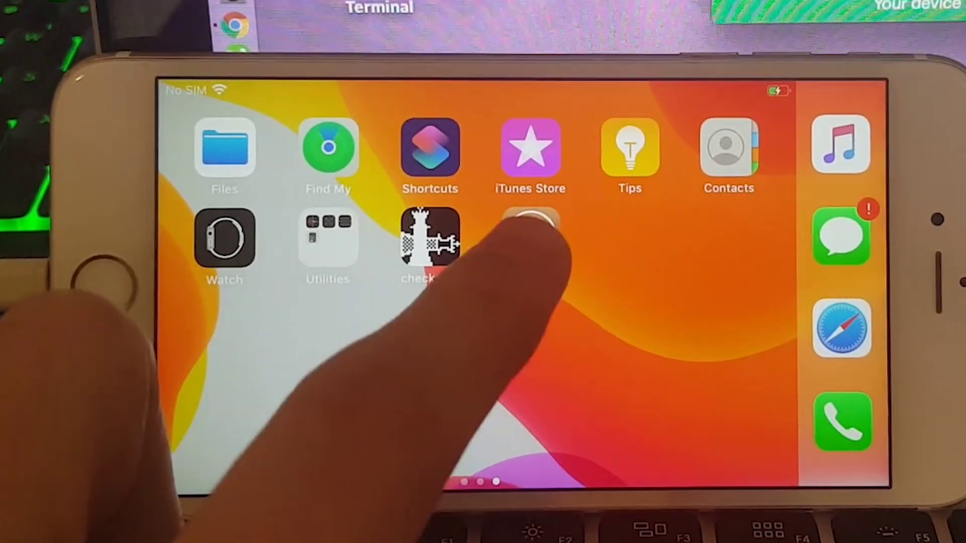
{"action": "left_click", "coordinate": [496, 234]}
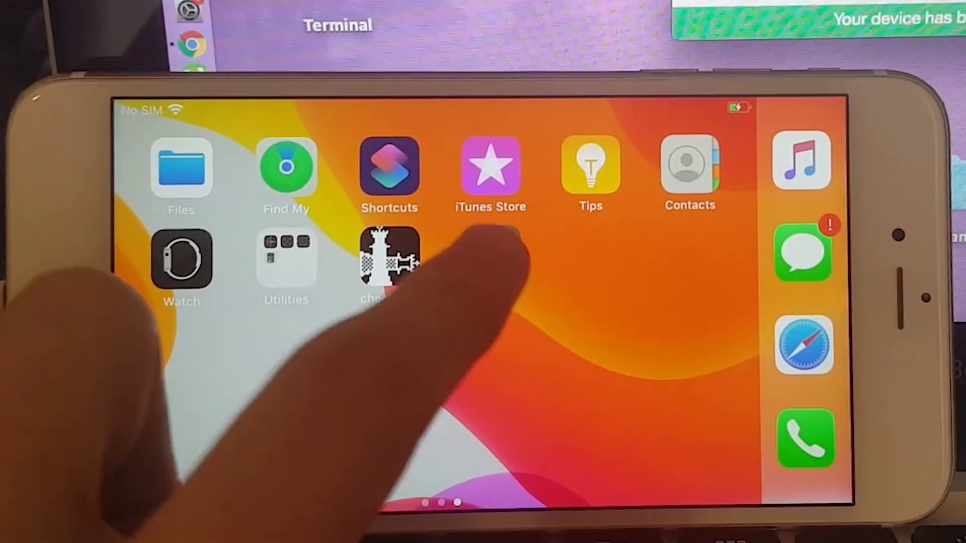